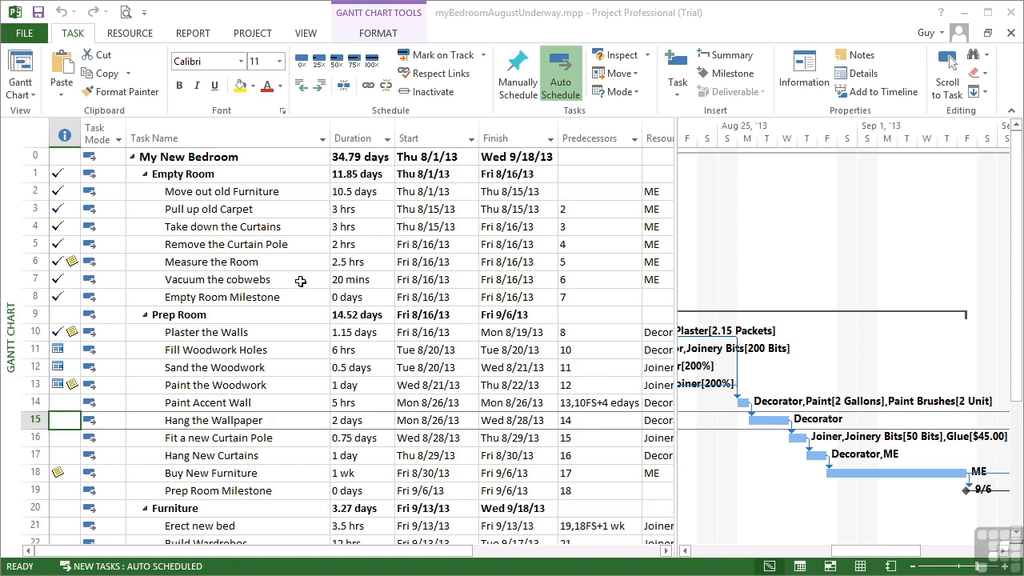
# Step: Open the project's visual reports and preview the Baseline Cost, Earned Value Over Time and Resource Cost Summary report templates
pyautogui.click(287, 262)
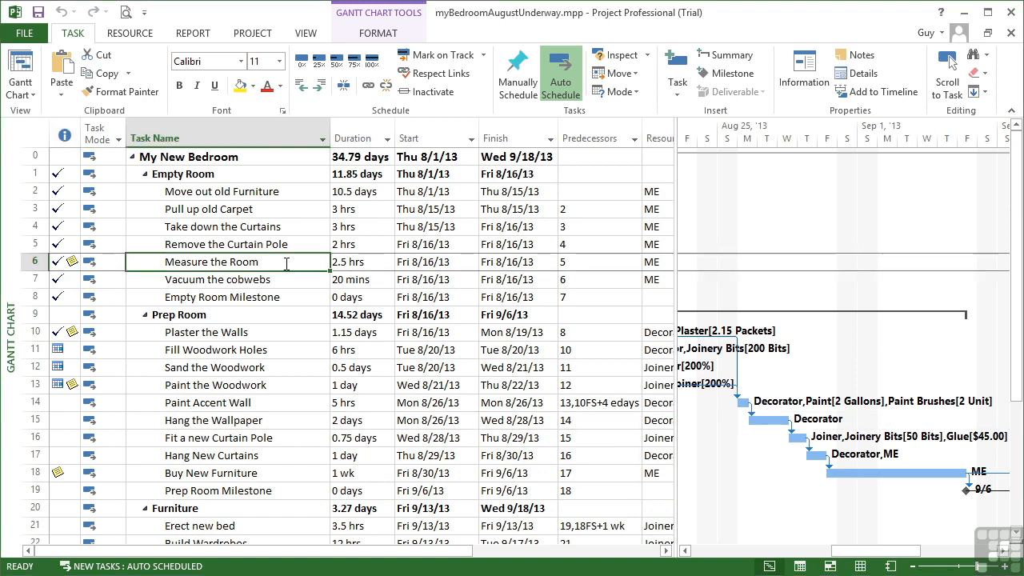
pyautogui.click(200, 39)
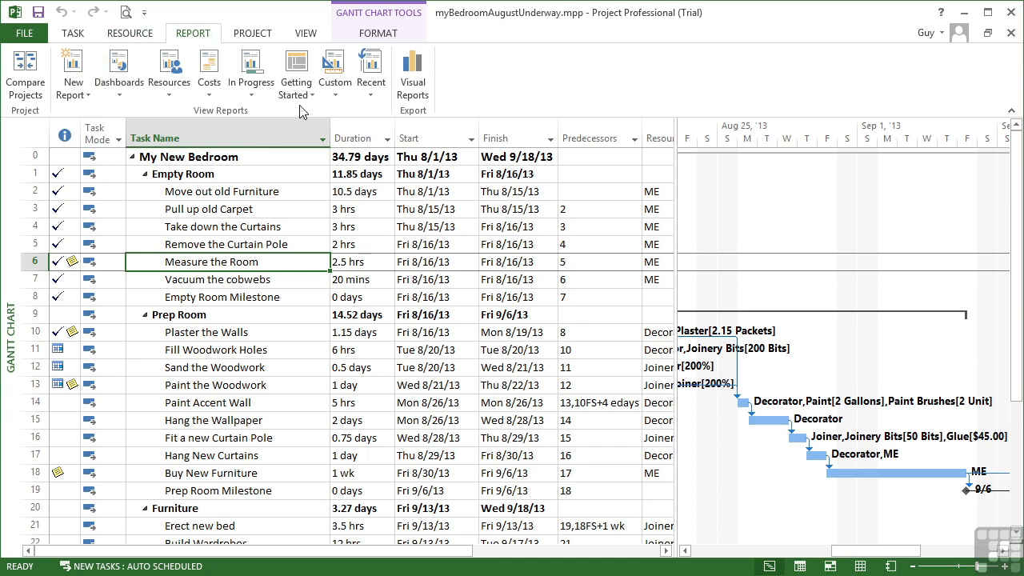
pyautogui.click(415, 83)
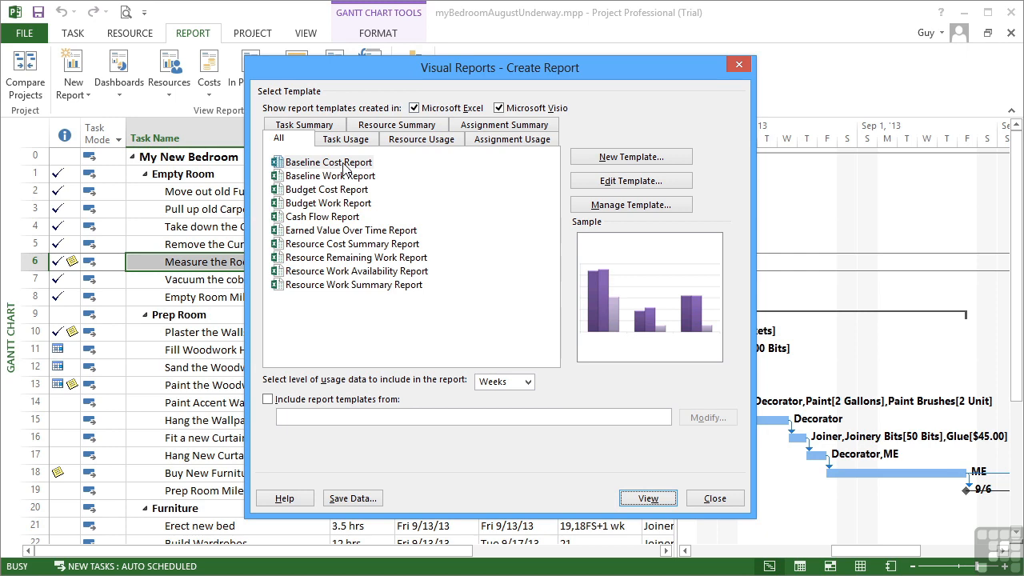
pyautogui.click(344, 165)
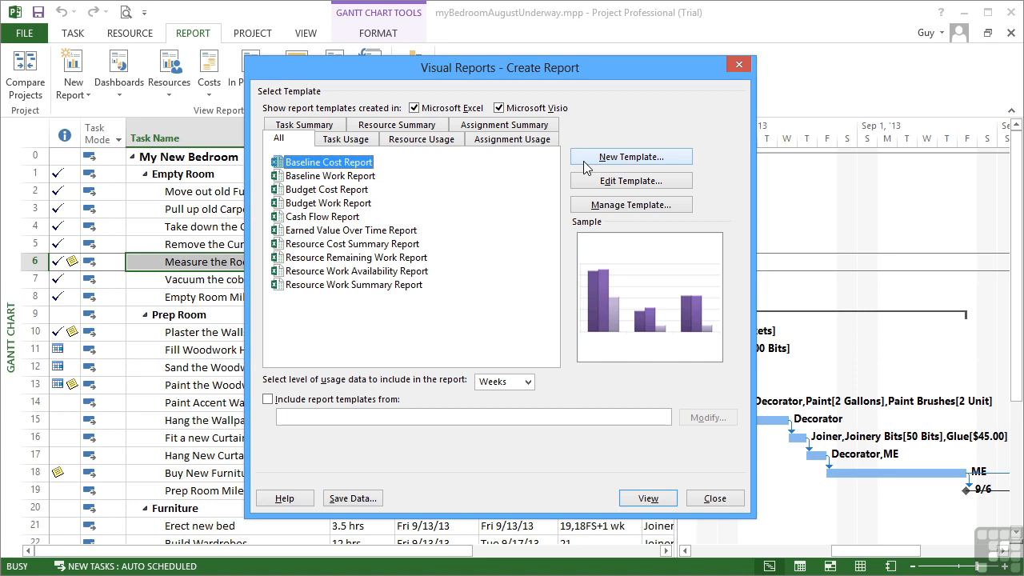
pyautogui.click(324, 232)
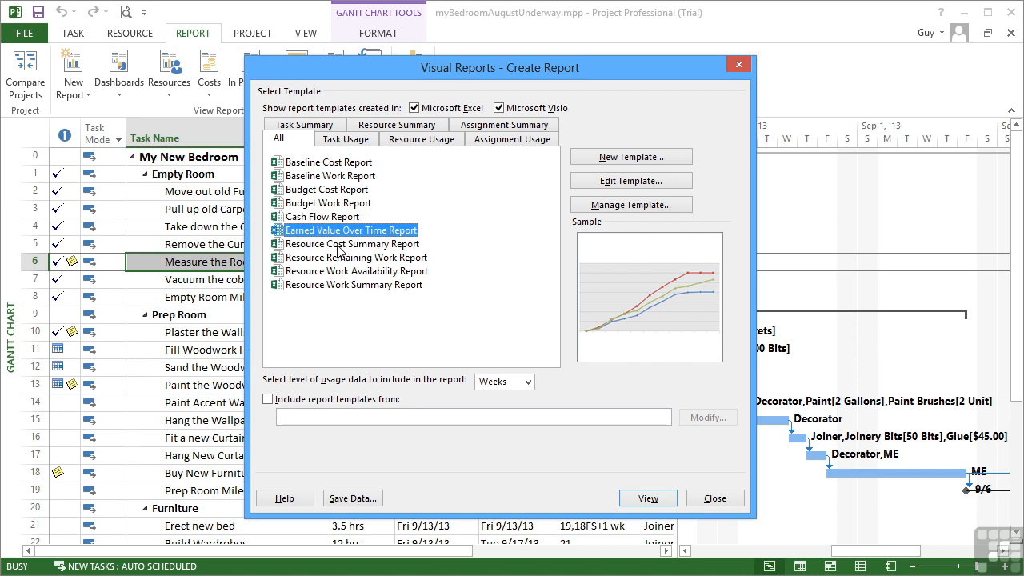
pyautogui.click(340, 245)
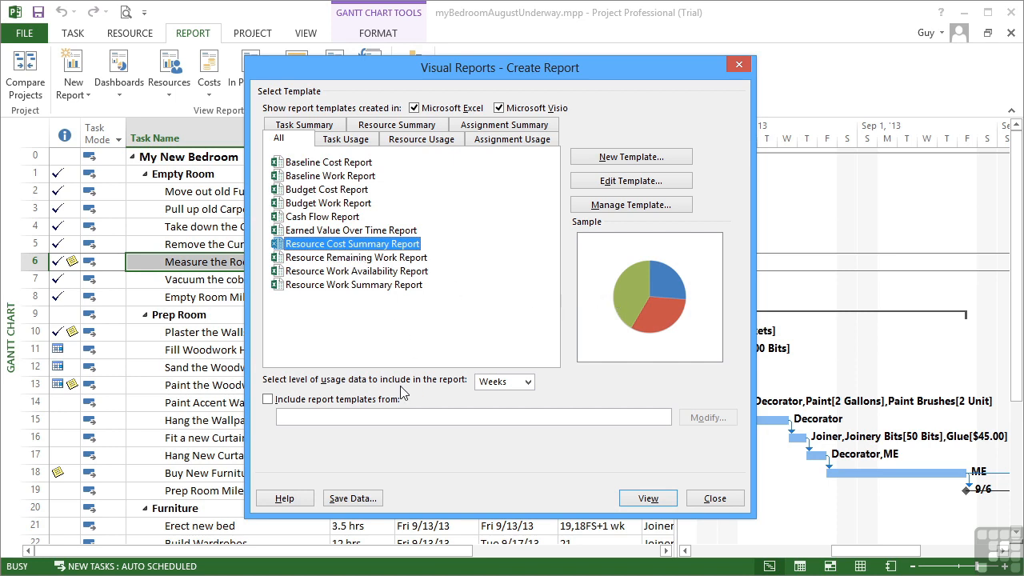
# Step: Set the level of usage data to Days for the Resource Cost Summary Report
pyautogui.click(528, 383)
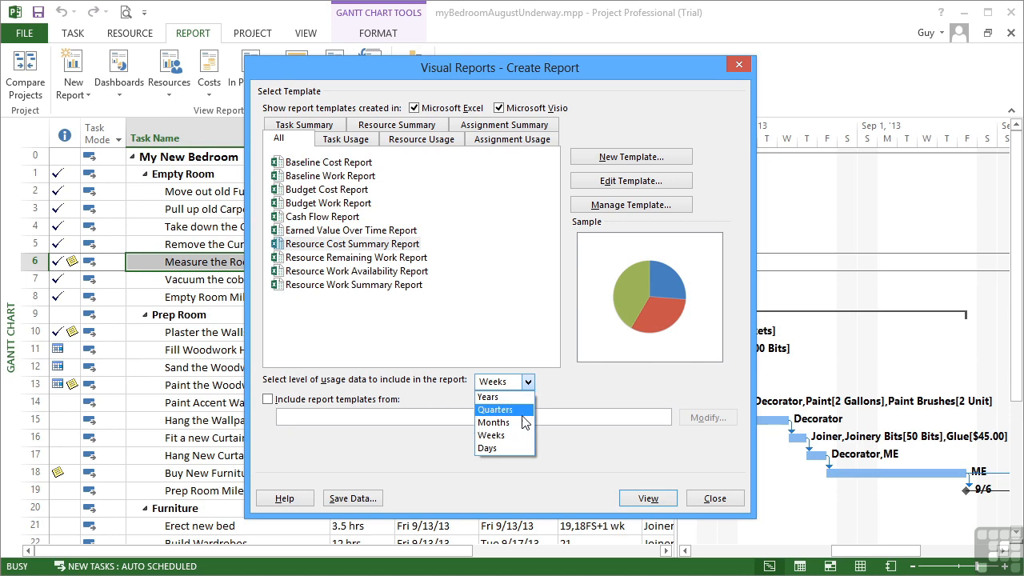
pyautogui.click(508, 448)
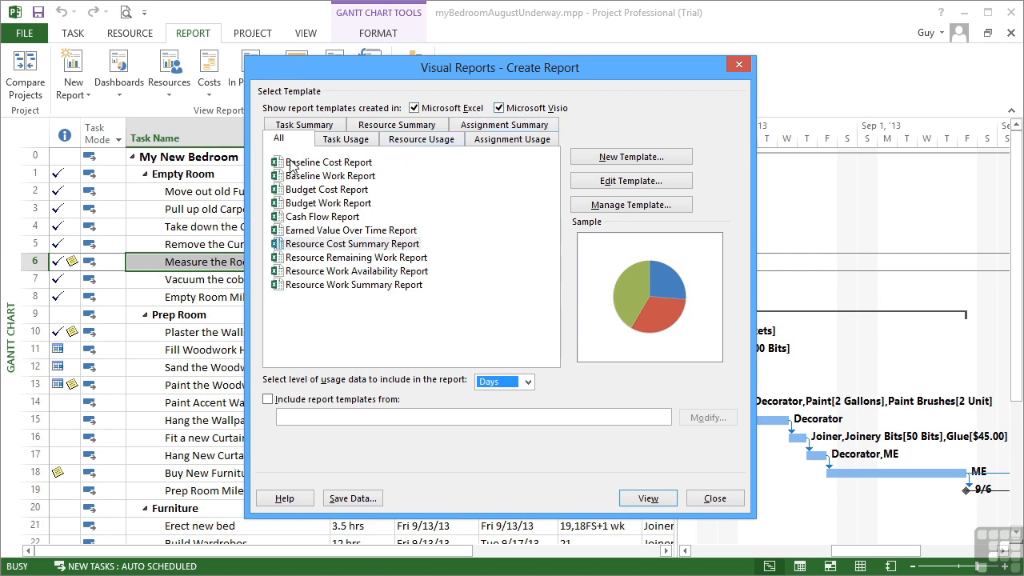
pyautogui.click(281, 247)
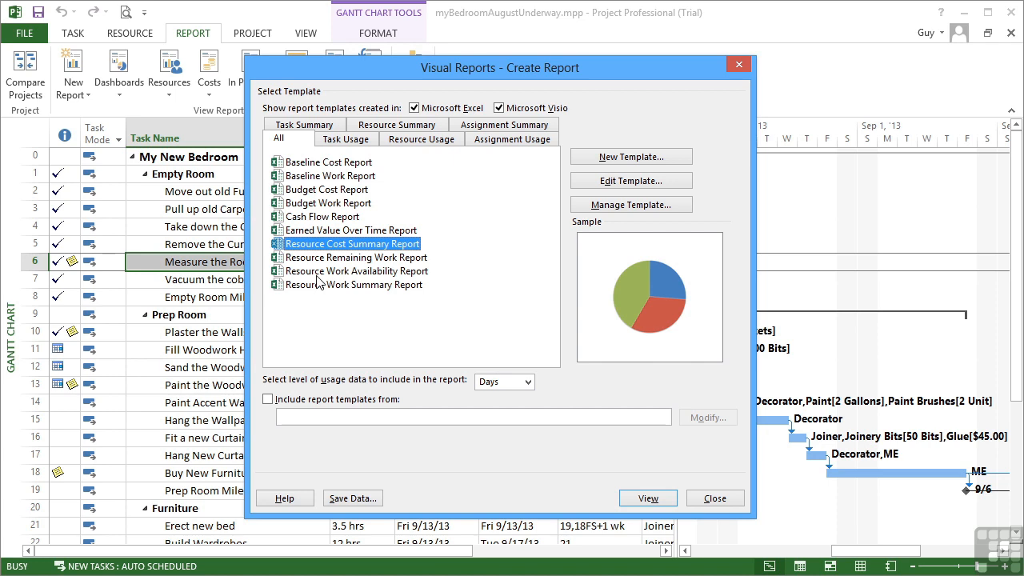
# Step: Look through the report template categories, including Task Usage and Resource Usage, and return to the list of all templates
pyautogui.click(346, 143)
pyautogui.click(402, 141)
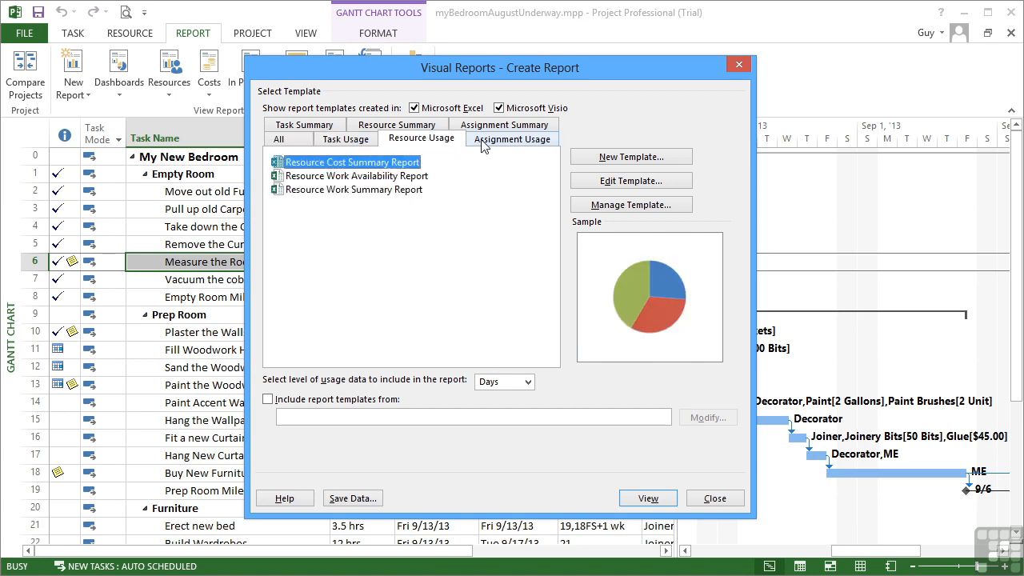
pyautogui.click(479, 142)
pyautogui.click(486, 128)
pyautogui.click(420, 125)
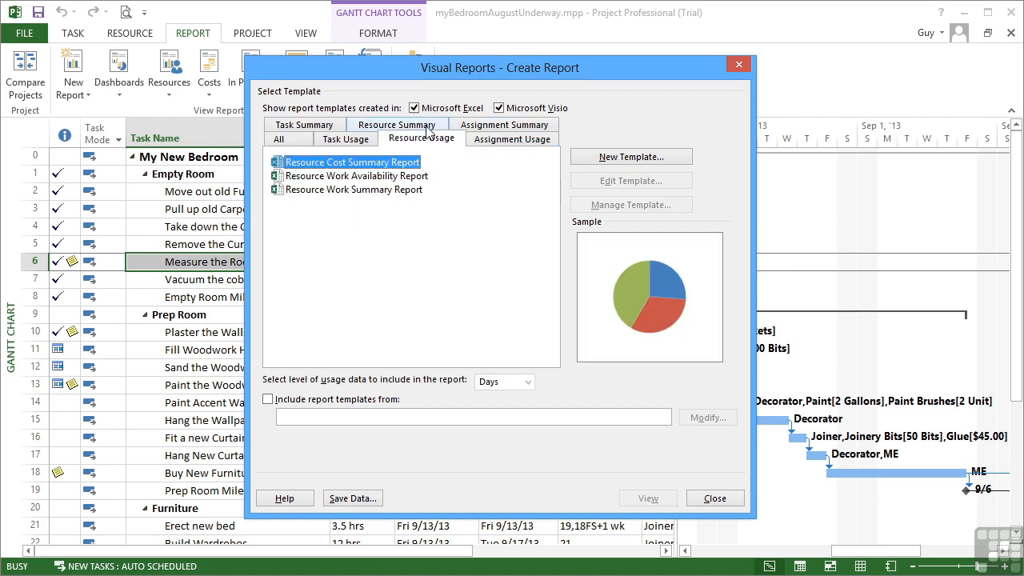
pyautogui.click(354, 141)
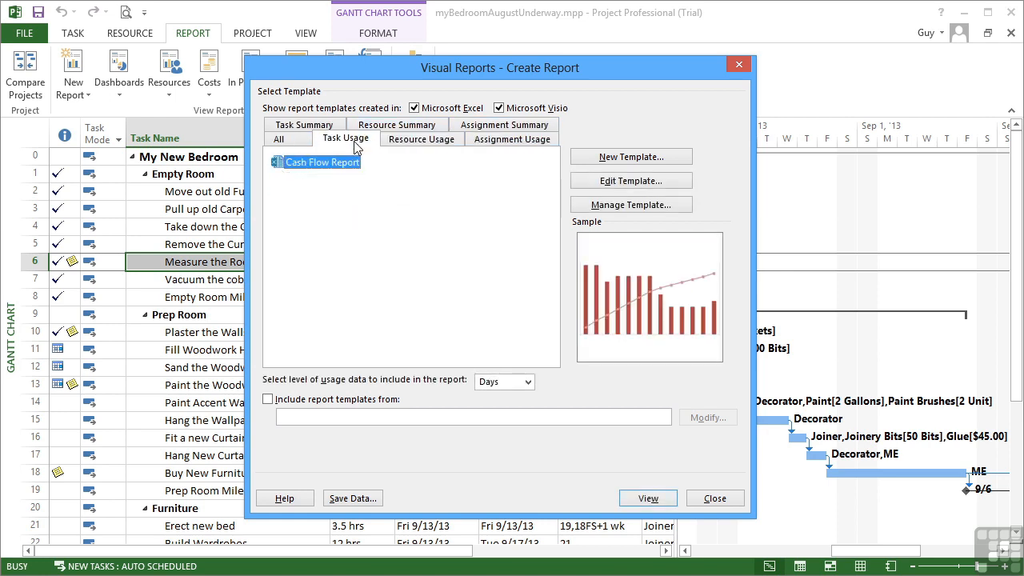
pyautogui.click(291, 144)
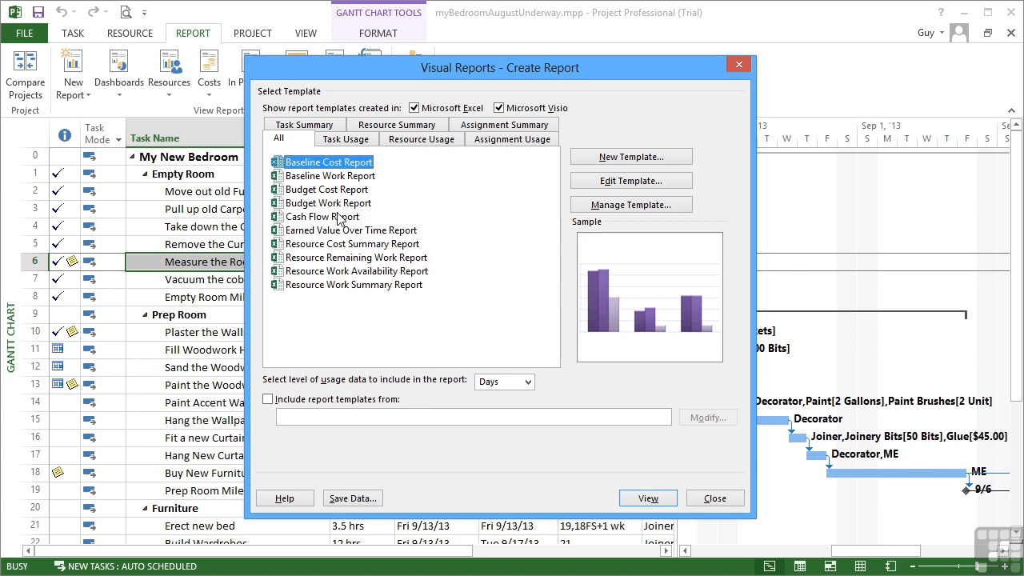
# Step: Generate the Resource Cost Summary Report as an Excel visual report
pyautogui.click(337, 245)
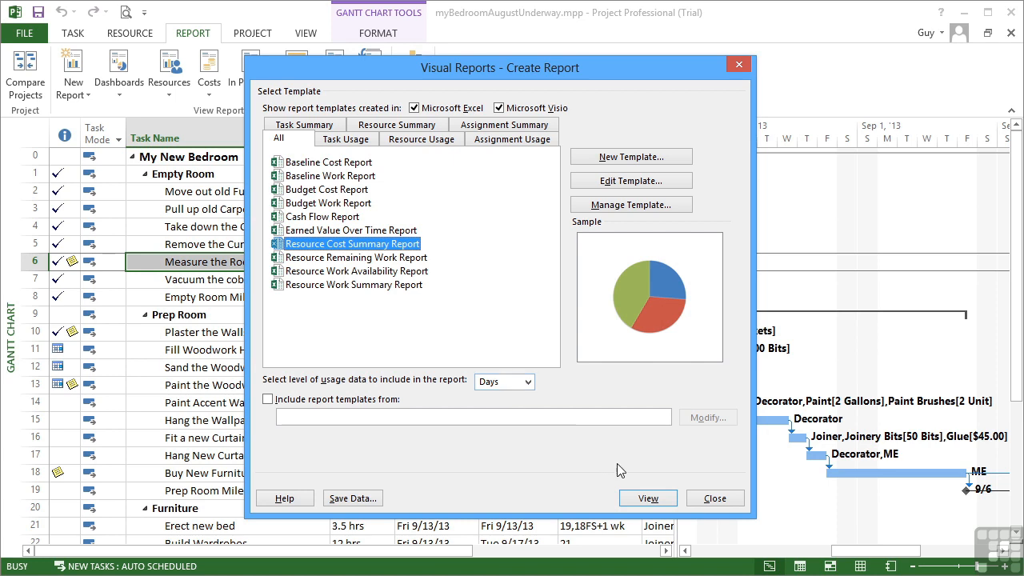
pyautogui.click(649, 499)
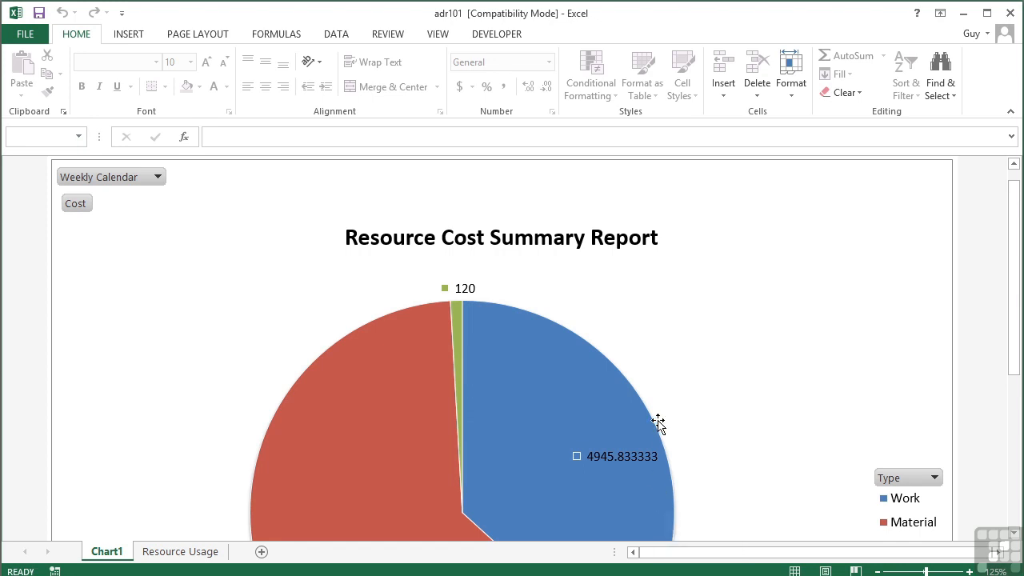
# Step: Examine the Resource Cost Summary pie chart's slices for work, material and cost
pyautogui.scroll(-3, 658, 424)
pyautogui.moveTo(658, 424)
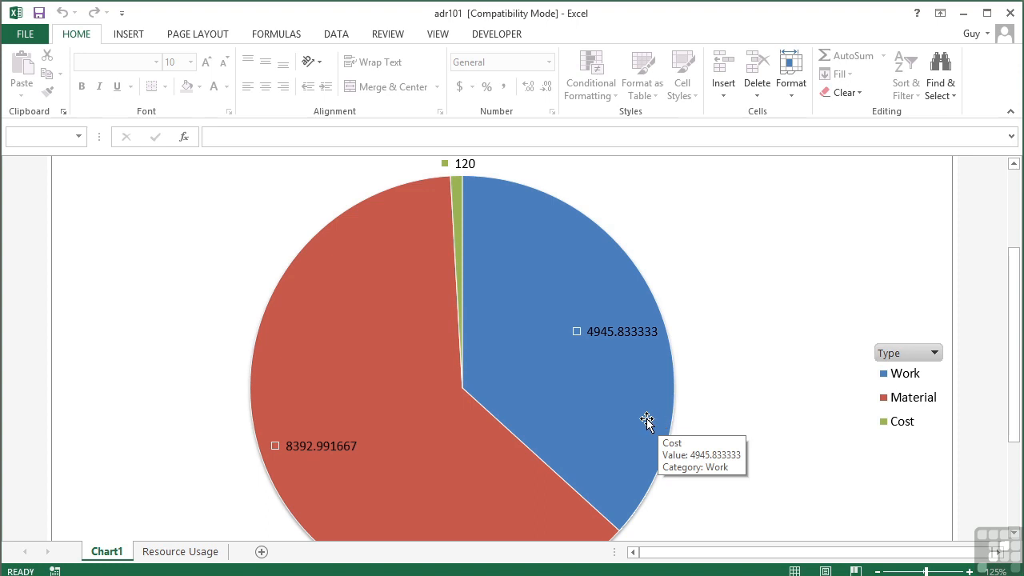
pyautogui.scroll(2, 572, 402)
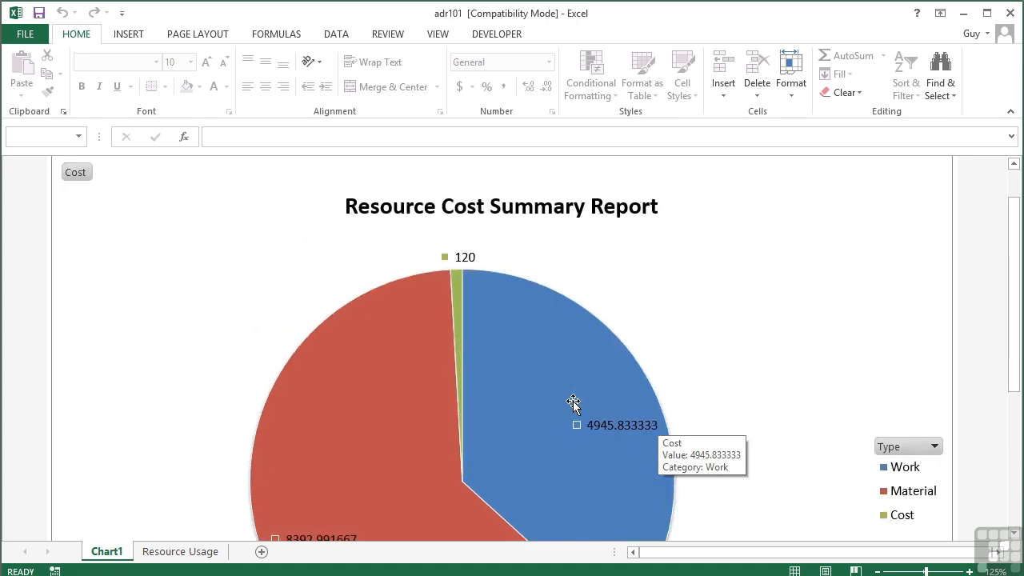
pyautogui.scroll(-2, 573, 402)
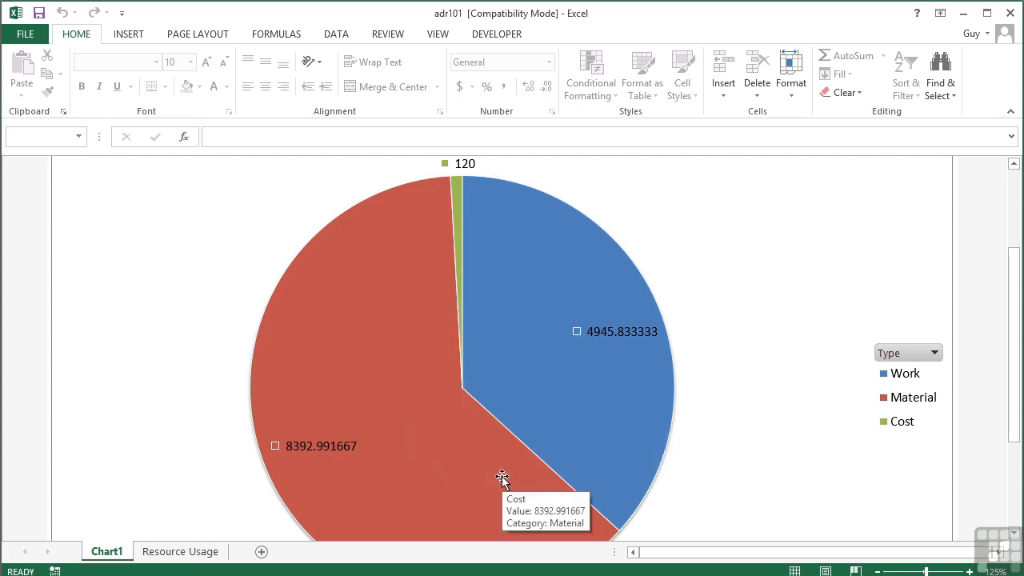
pyautogui.scroll(1, 502, 478)
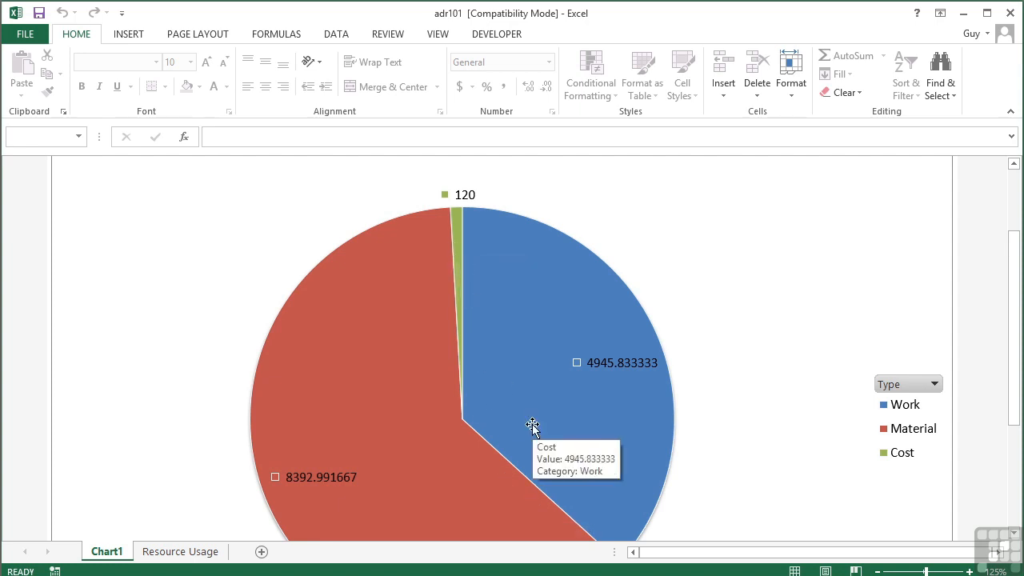
pyautogui.scroll(-2, 532, 427)
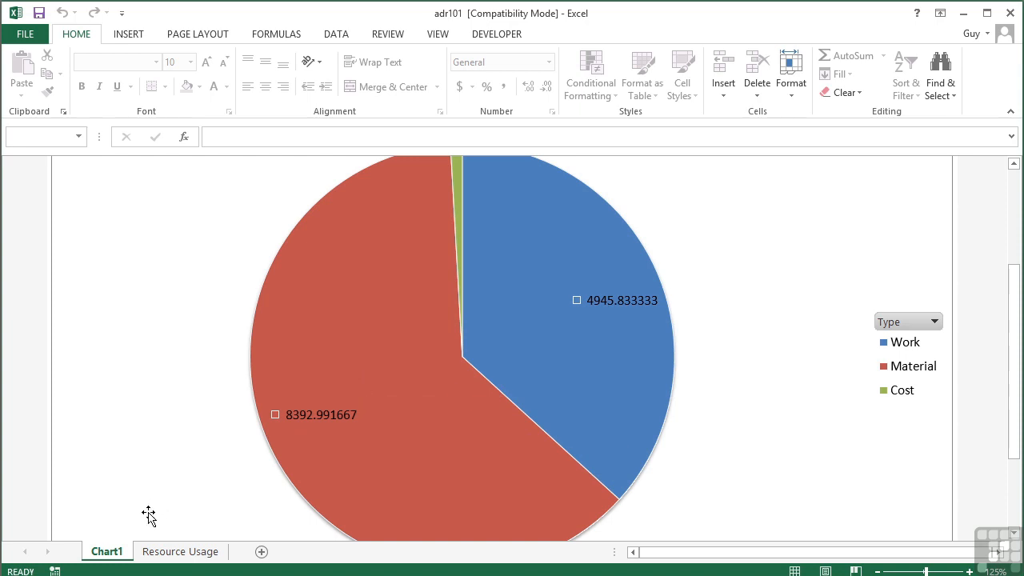
# Step: Inspect the work, material and cost totals in the pivot table on the Resource Usage sheet
pyautogui.click(180, 551)
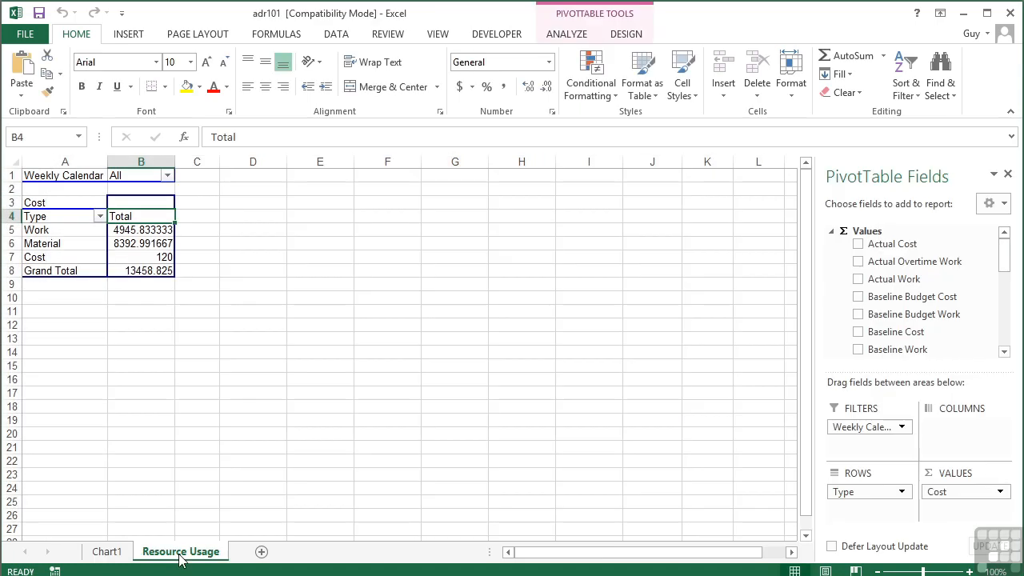
pyautogui.moveTo(140, 250)
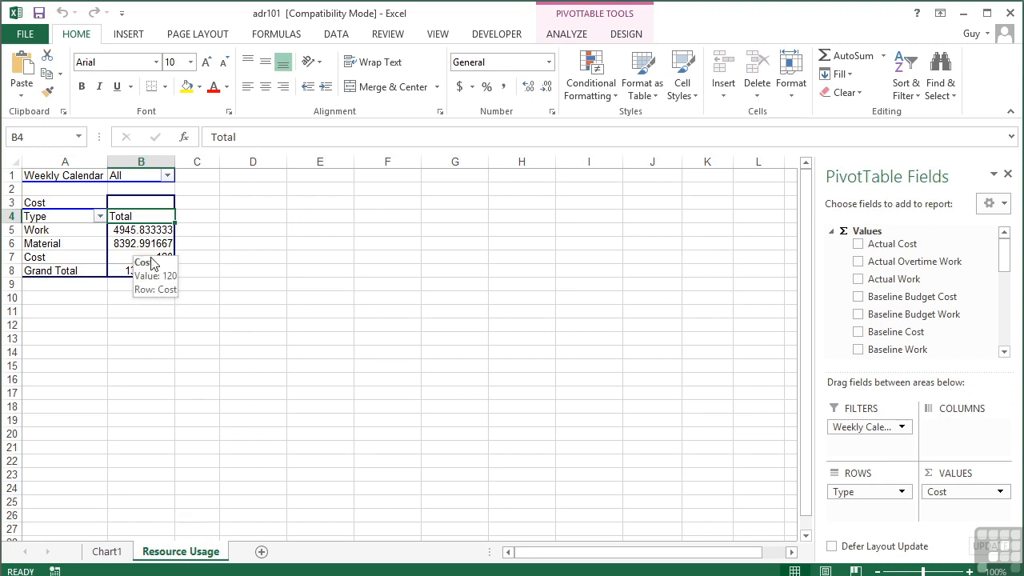
pyautogui.click(141, 244)
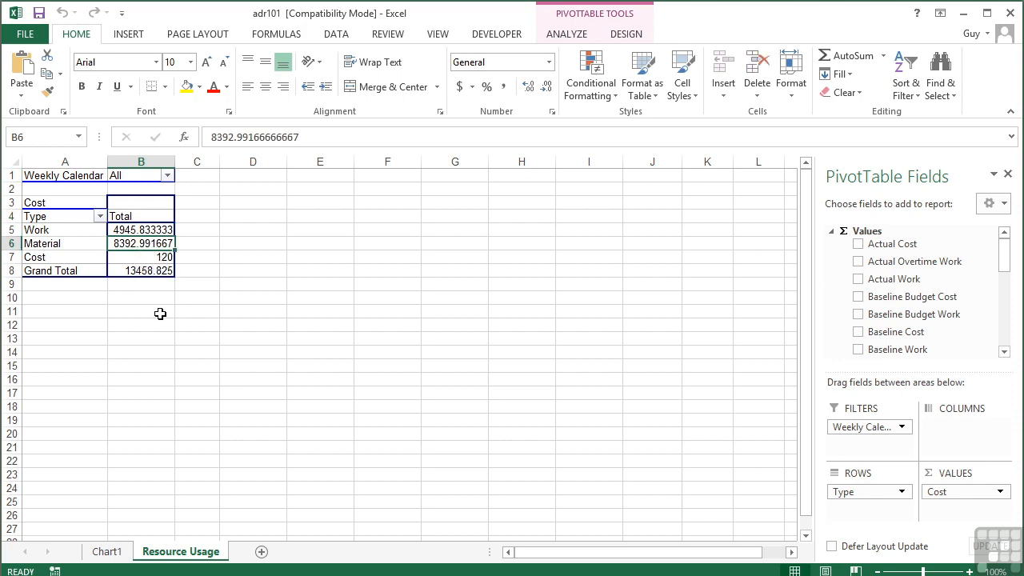
pyautogui.click(148, 232)
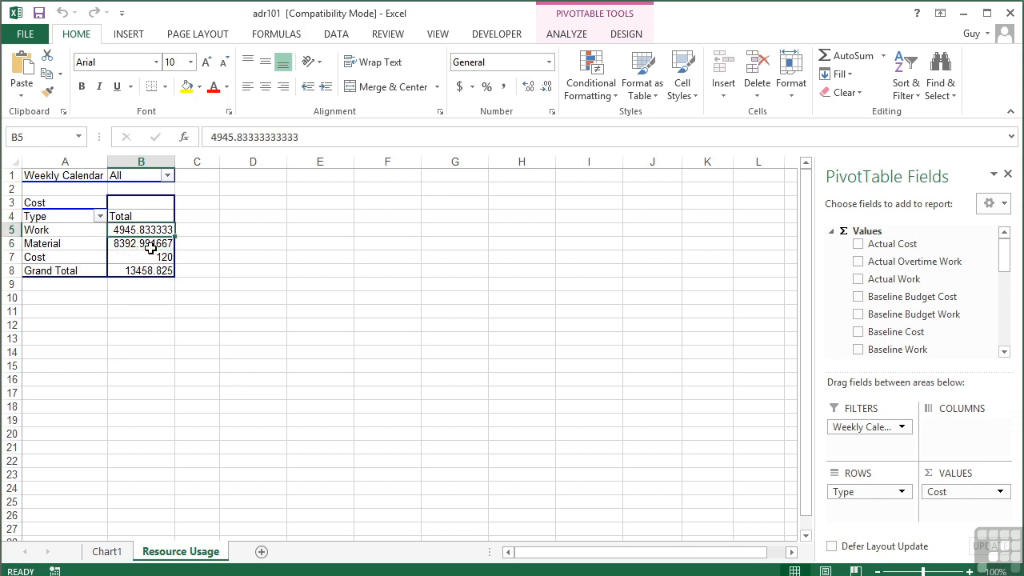
pyautogui.moveTo(151, 248)
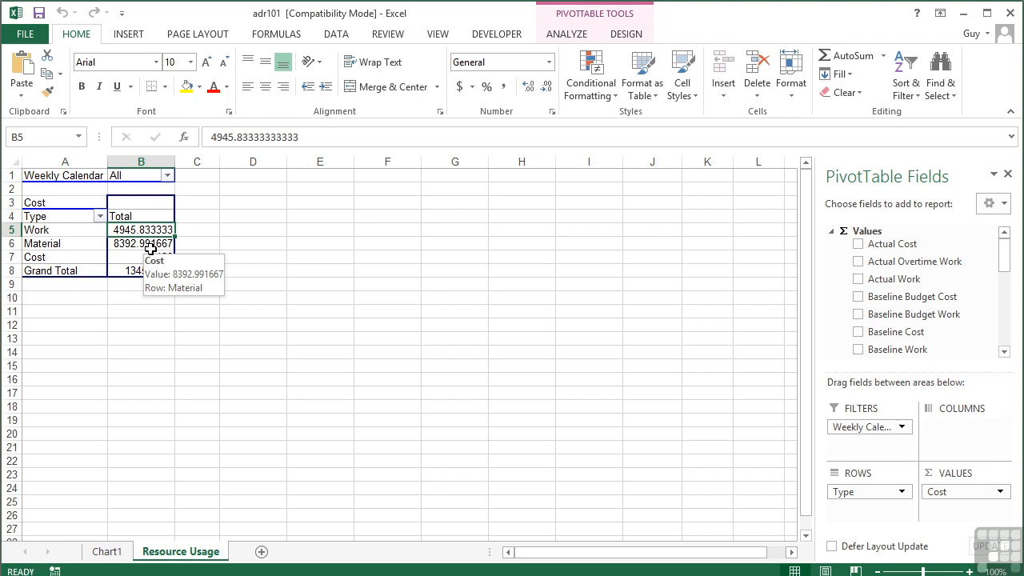
# Step: Inspect the full connection file path and connection string of the workbook's Resource Usage connection, and close the connection dialogs
pyautogui.click(336, 36)
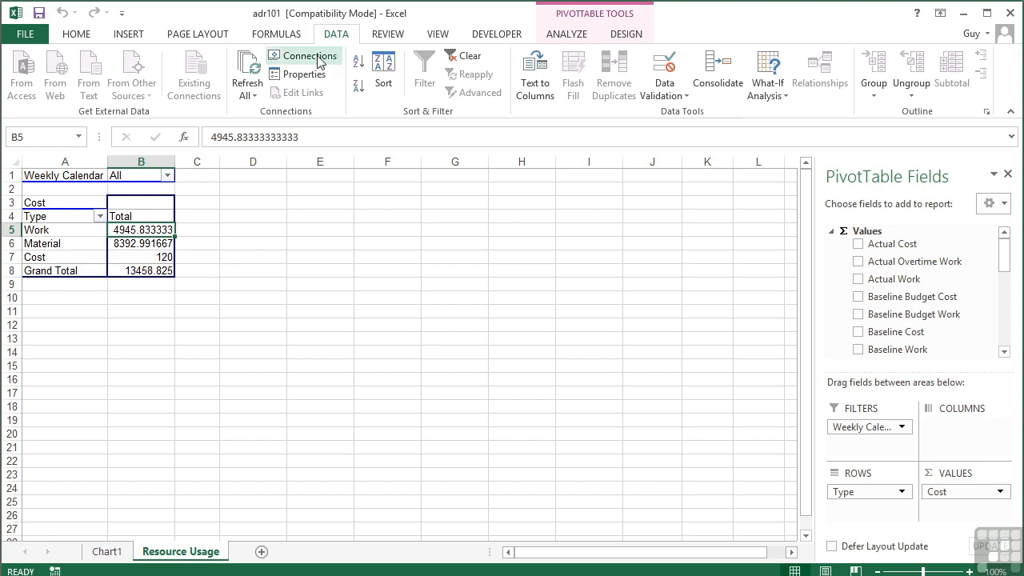
pyautogui.click(308, 56)
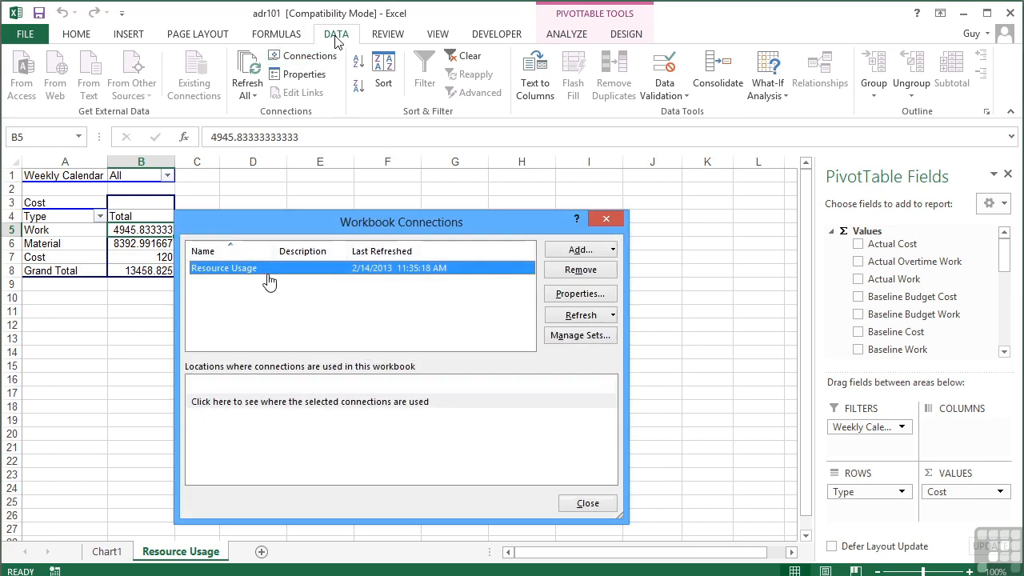
pyautogui.click(574, 294)
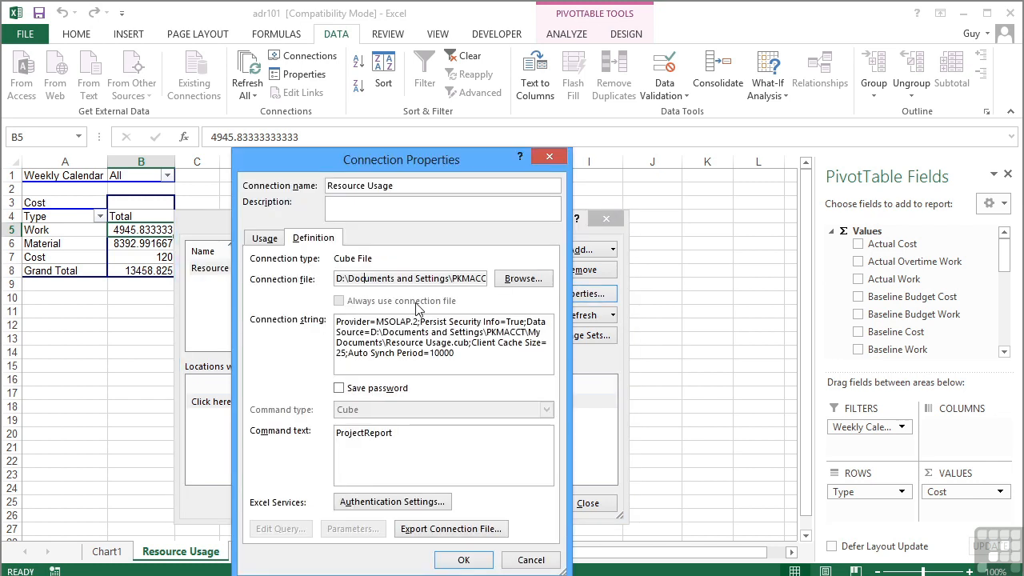
pyautogui.press('Right')
pyautogui.press('Right')
pyautogui.press('Right')
pyautogui.press('Right')
pyautogui.press('Right')
pyautogui.press('Right')
pyautogui.press('Right')
pyautogui.press('Right')
pyautogui.press('Right')
pyautogui.press('Right')
pyautogui.press('Right')
pyautogui.press('Right')
pyautogui.press('Right')
pyautogui.press('Right')
pyautogui.press('Right')
pyautogui.press('Right')
pyautogui.press('Right')
pyautogui.press('Right')
pyautogui.press('Right')
pyautogui.press('Right')
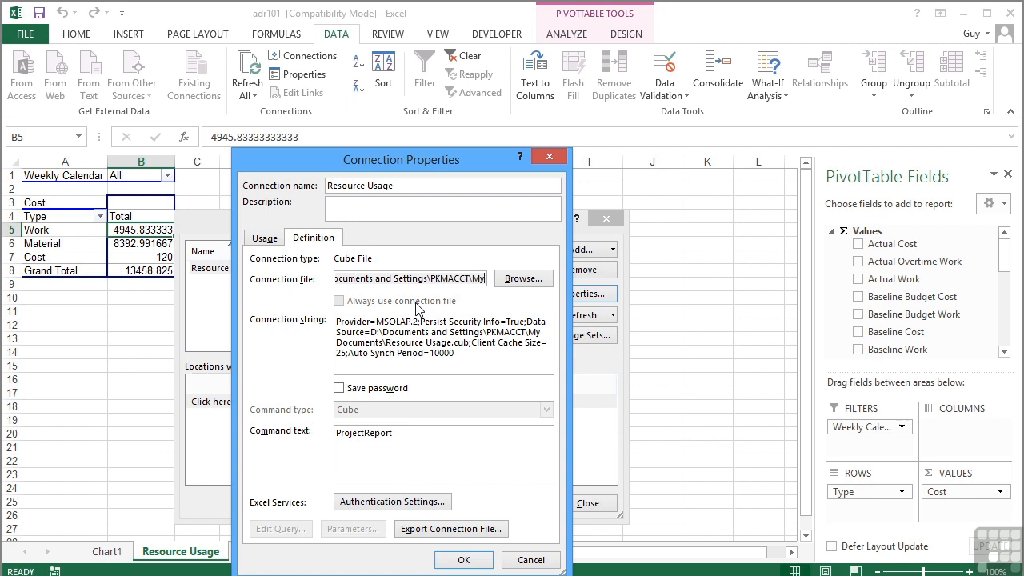
pyautogui.press('Right')
pyautogui.press('Right')
pyautogui.press('Right')
pyautogui.press('Right')
pyautogui.press('Right')
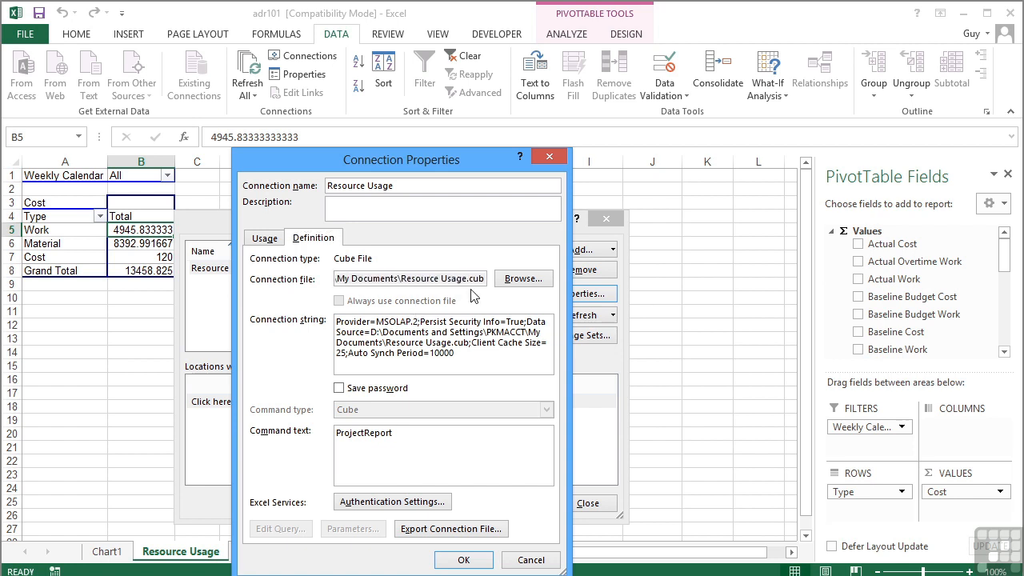
pyautogui.click(480, 357)
pyautogui.click(464, 559)
pyautogui.click(595, 504)
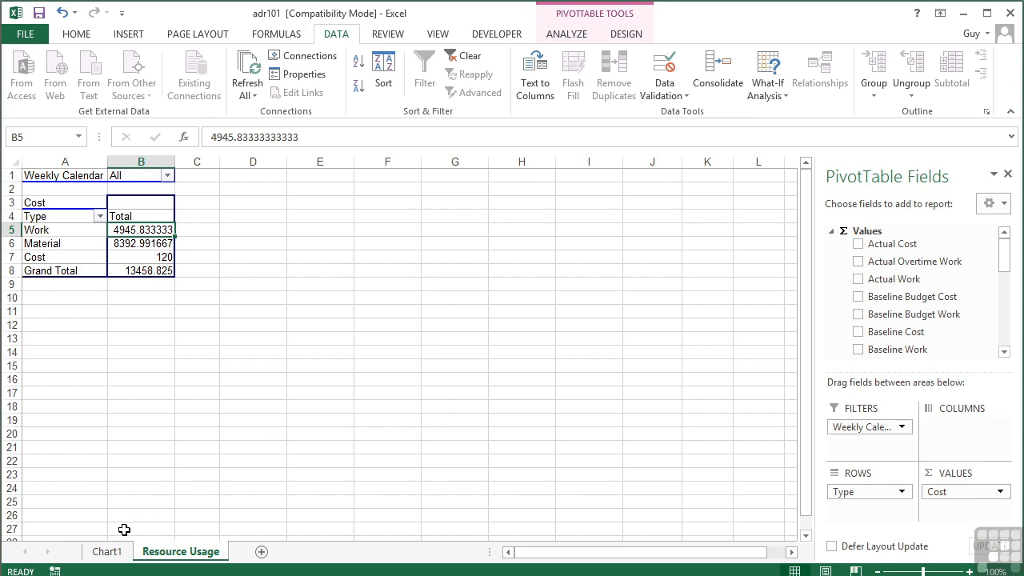
# Step: Return to the Chart1 sheet and review the cost pie chart again
pyautogui.click(107, 551)
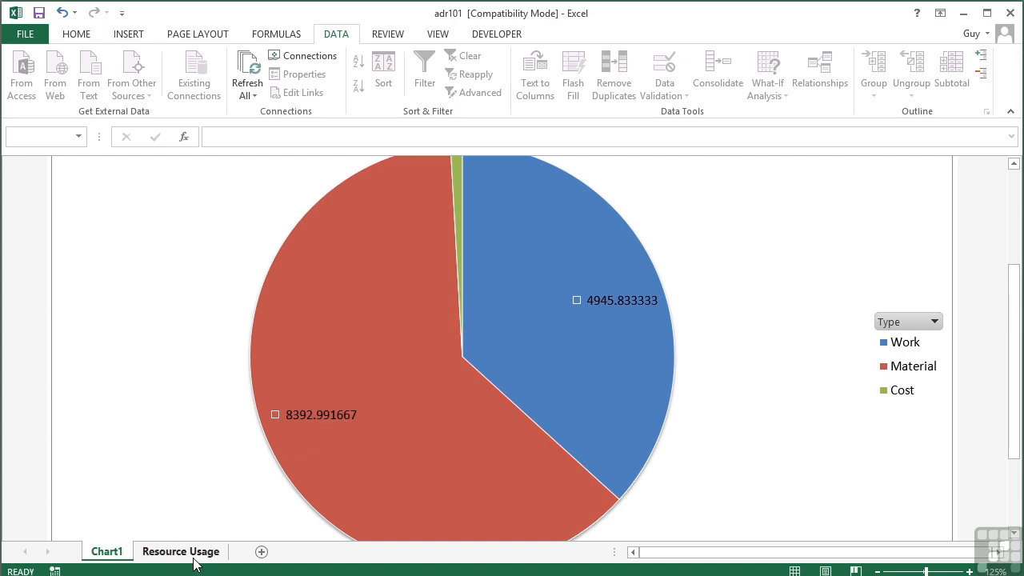
pyautogui.moveTo(384, 381)
pyautogui.scroll(2, 391, 396)
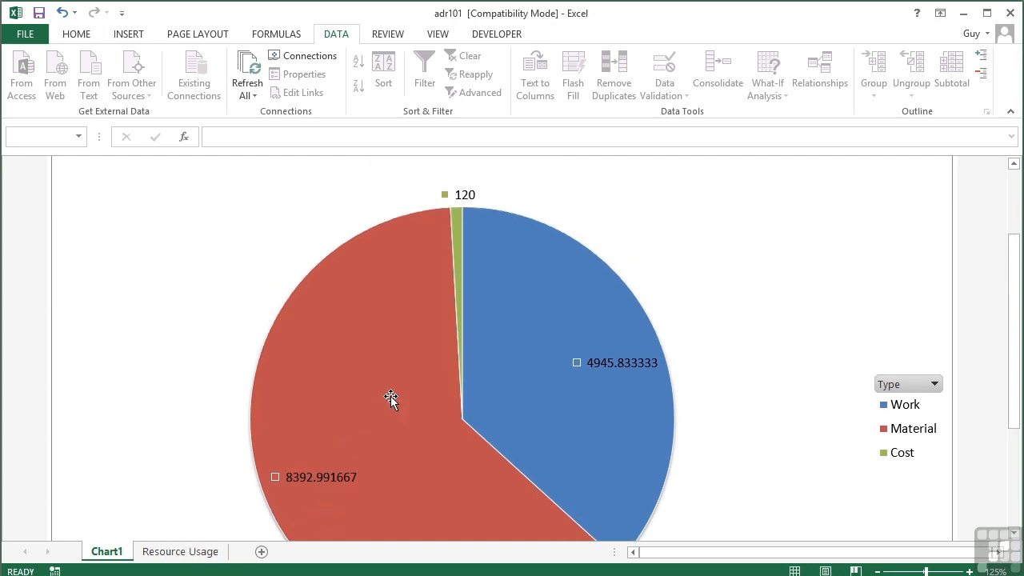
pyautogui.scroll(-1, 391, 396)
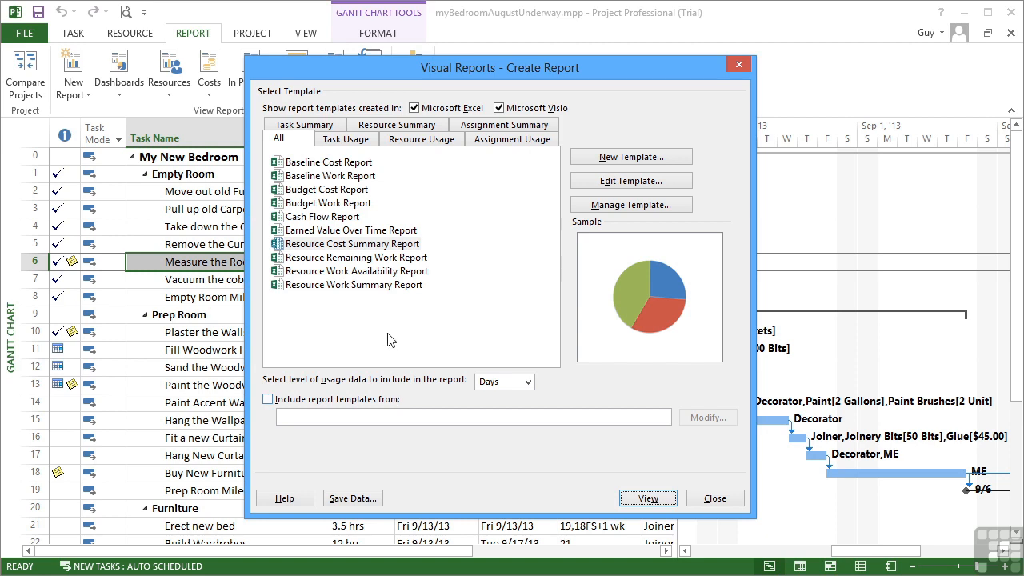
# Step: Preview the Resource Work Summary and Resource Work Availability templates, and generate the Resource Remaining Work Report in Excel with daily usage data
pyautogui.click(347, 286)
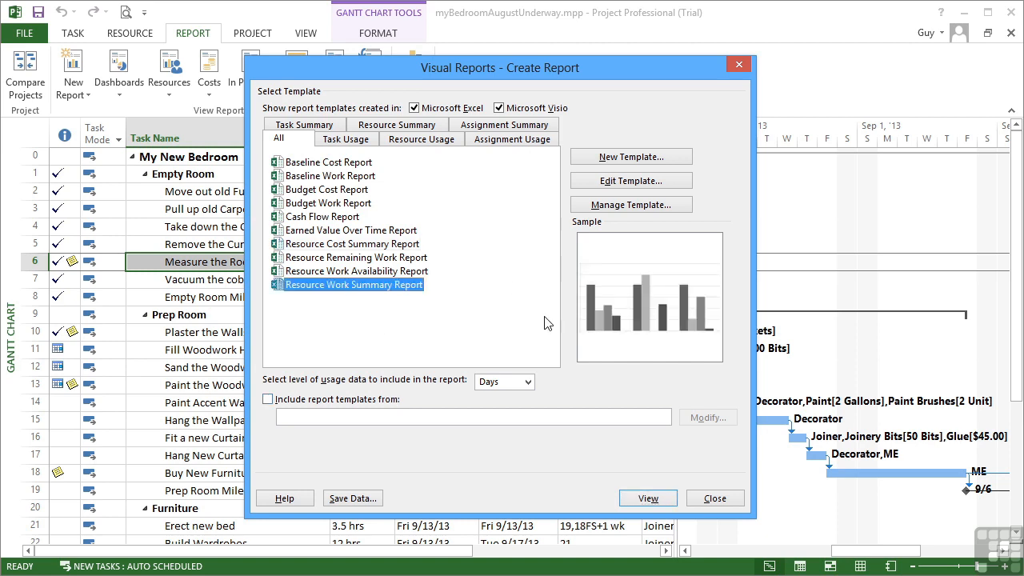
pyautogui.click(387, 272)
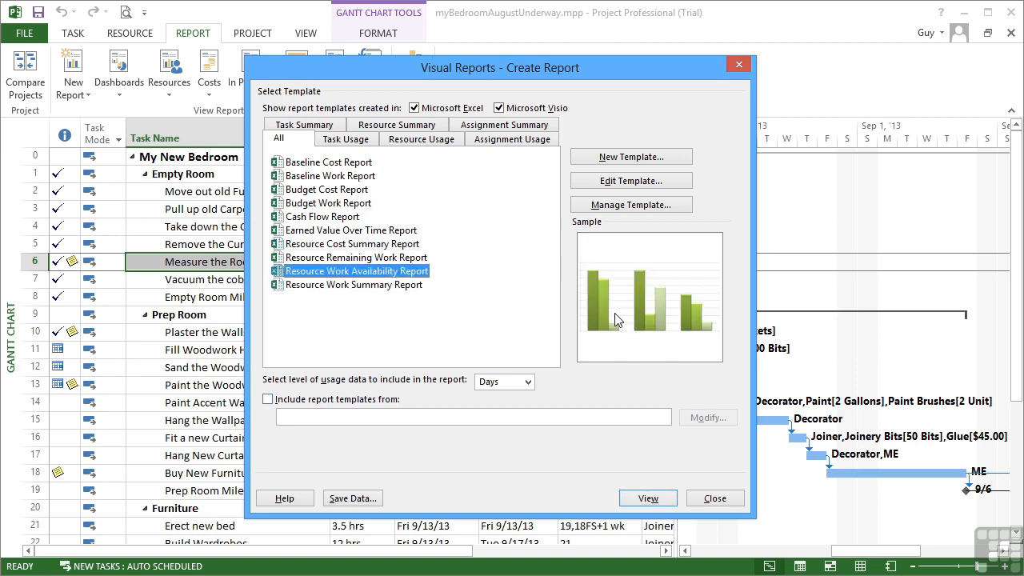
pyautogui.click(371, 260)
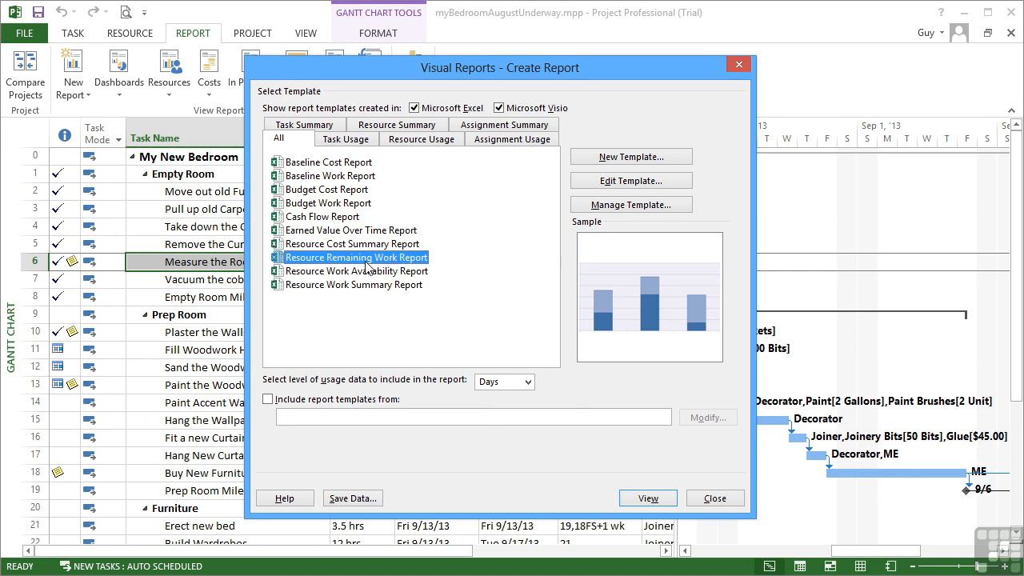
pyautogui.click(653, 499)
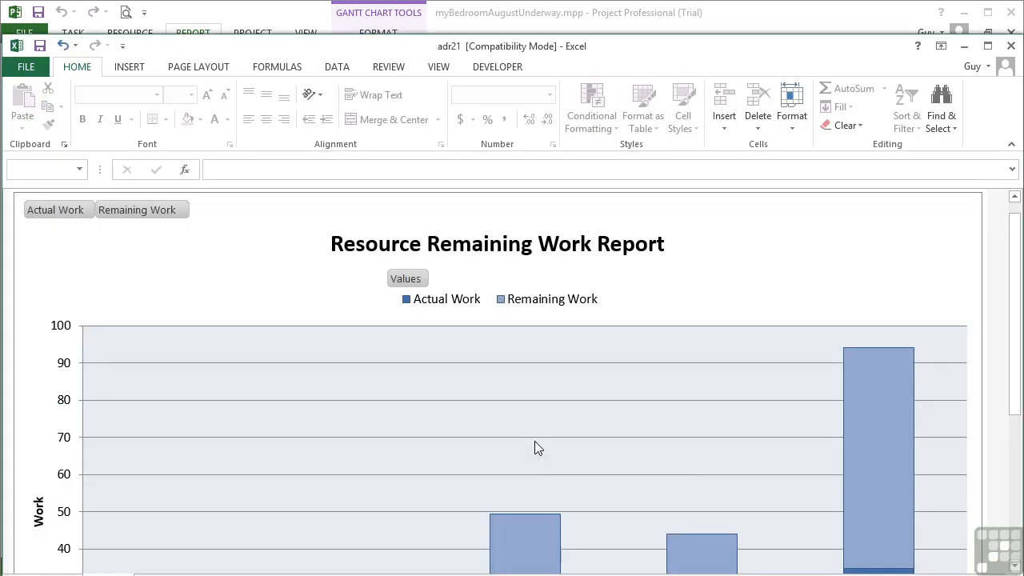
# Step: Examine the actual and remaining work bars for each resource in the Resource Remaining Work Report chart
pyautogui.scroll(-4, 534, 441)
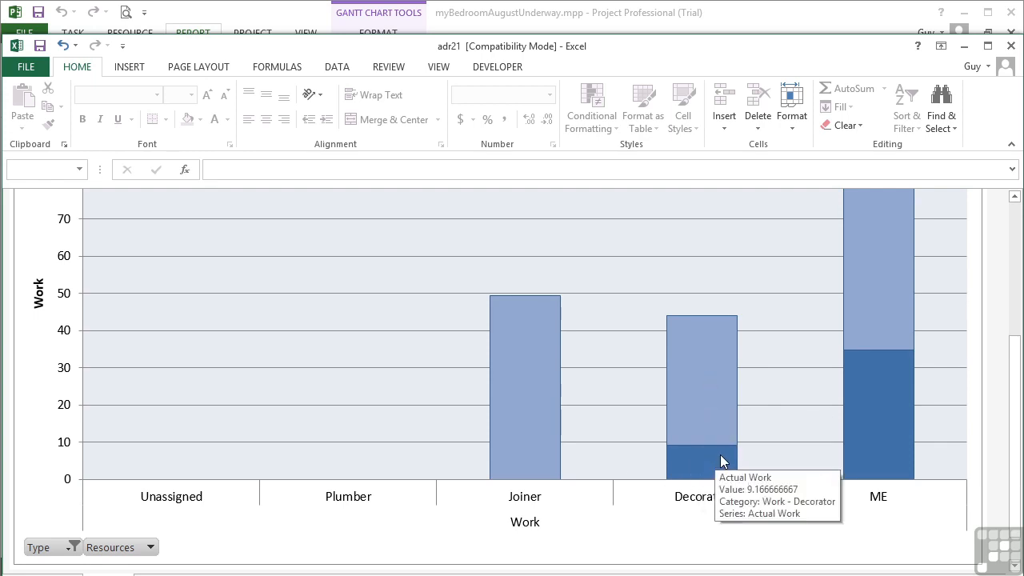
pyautogui.scroll(3, 891, 441)
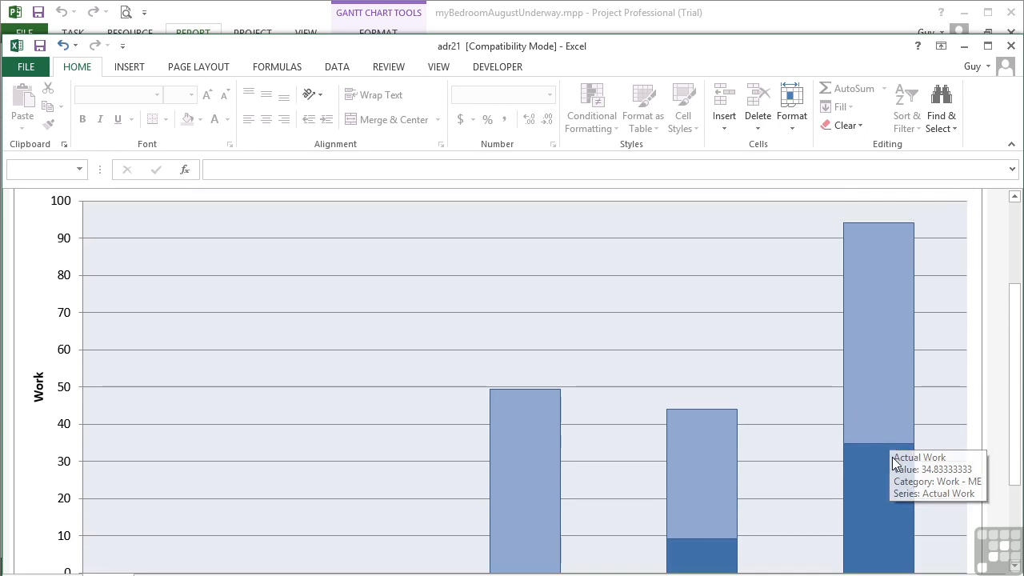
pyautogui.scroll(-1, 885, 464)
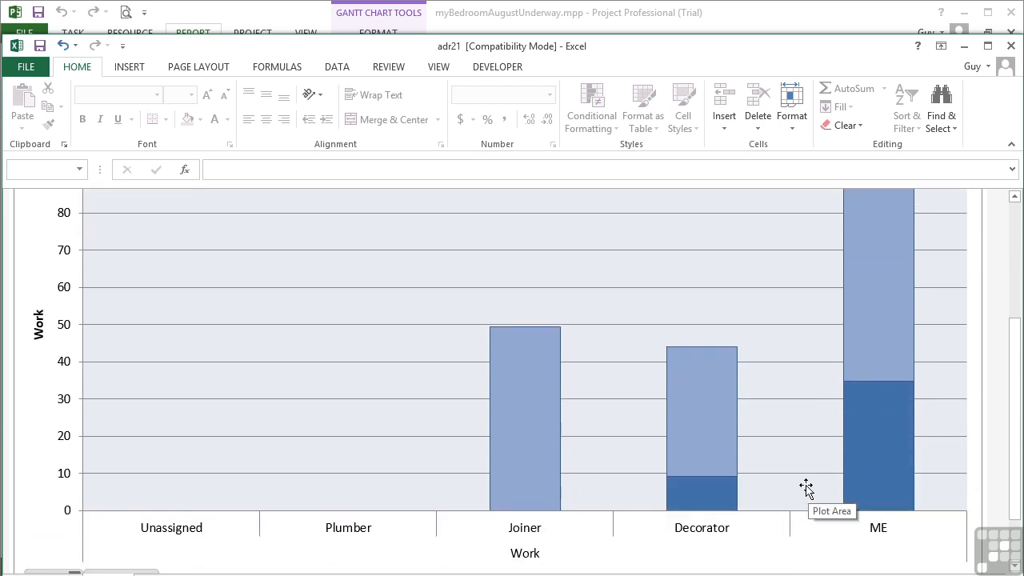
pyautogui.moveTo(552, 470)
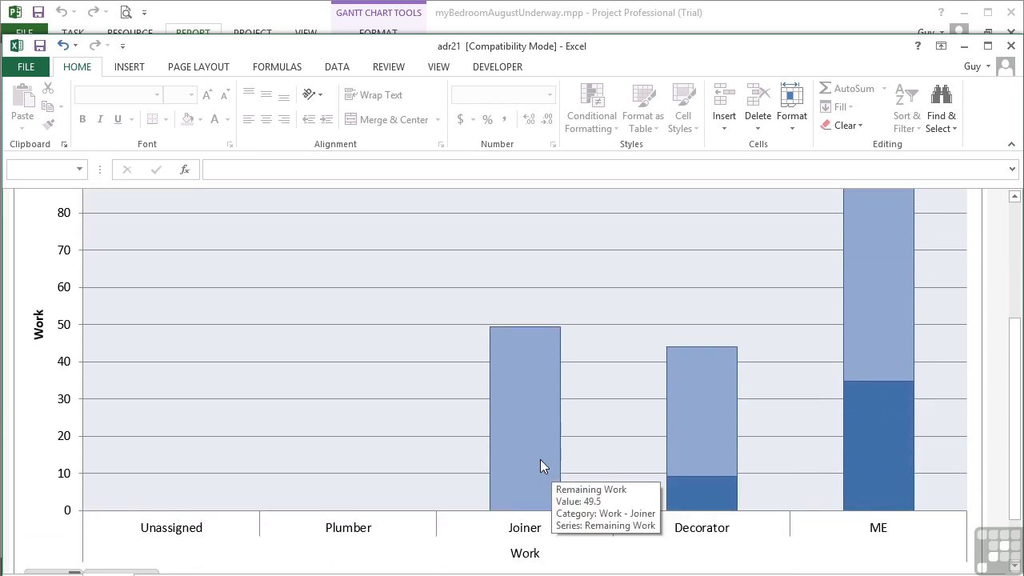
pyautogui.scroll(-1, 349, 464)
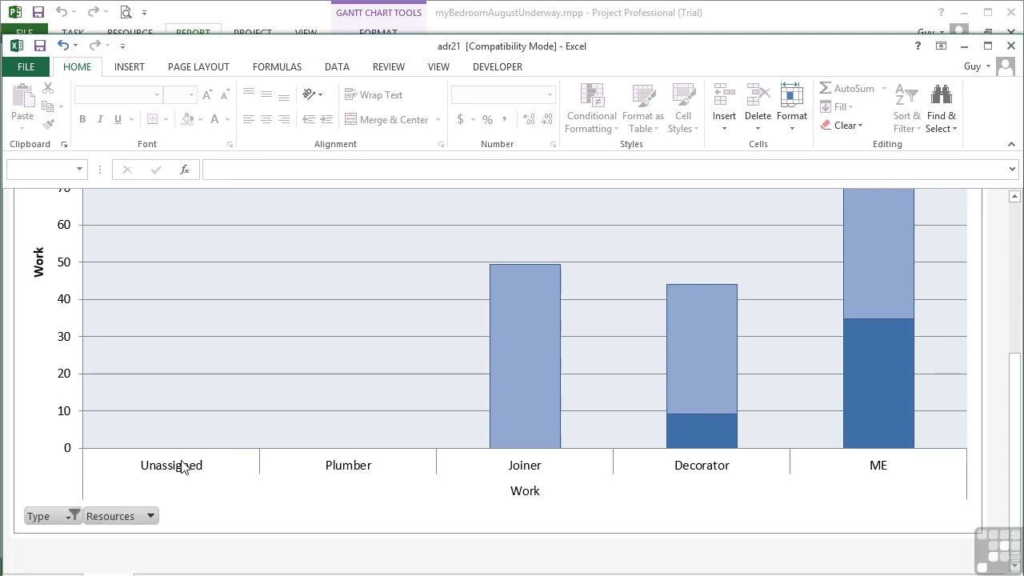
pyautogui.scroll(1, 228, 478)
pyautogui.scroll(4, 222, 478)
pyautogui.scroll(-1, 222, 477)
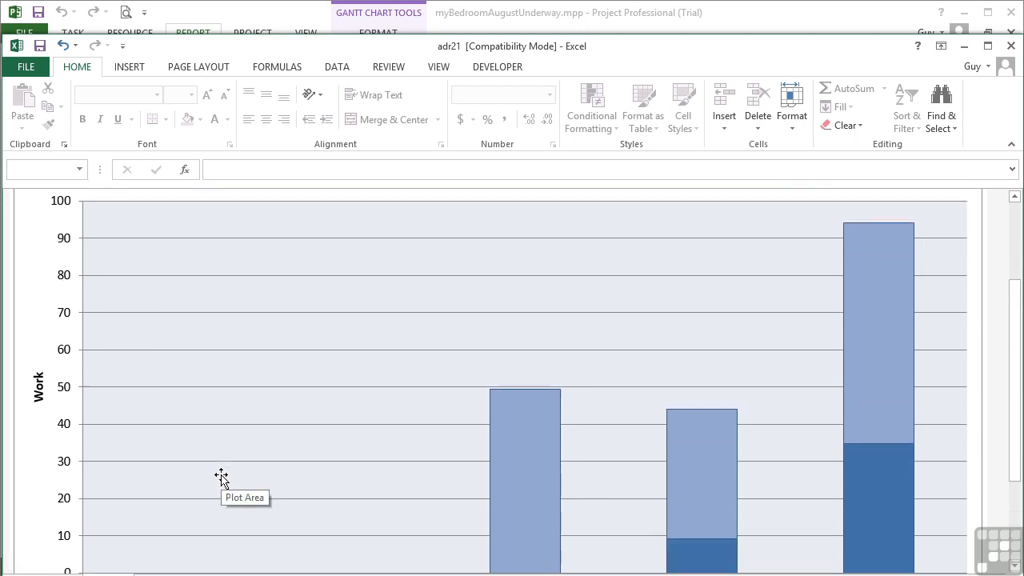
pyautogui.scroll(-1, 221, 477)
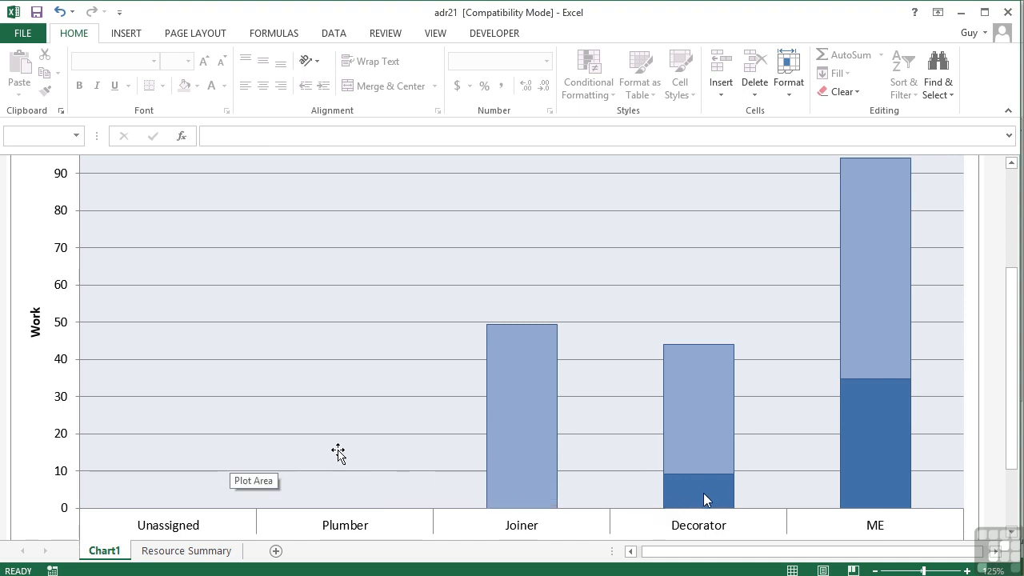
pyautogui.moveTo(705, 487)
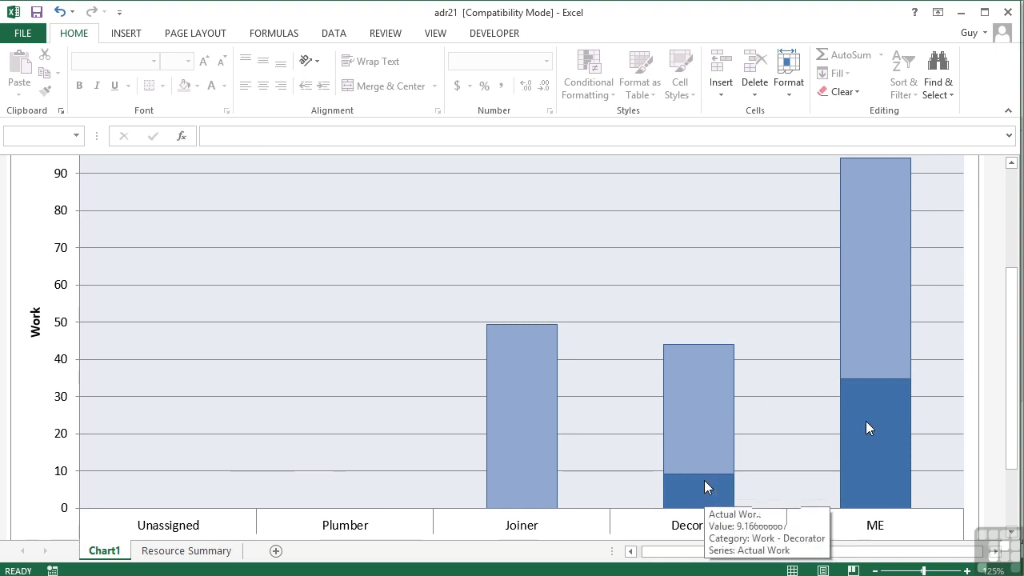
pyautogui.moveTo(873, 322)
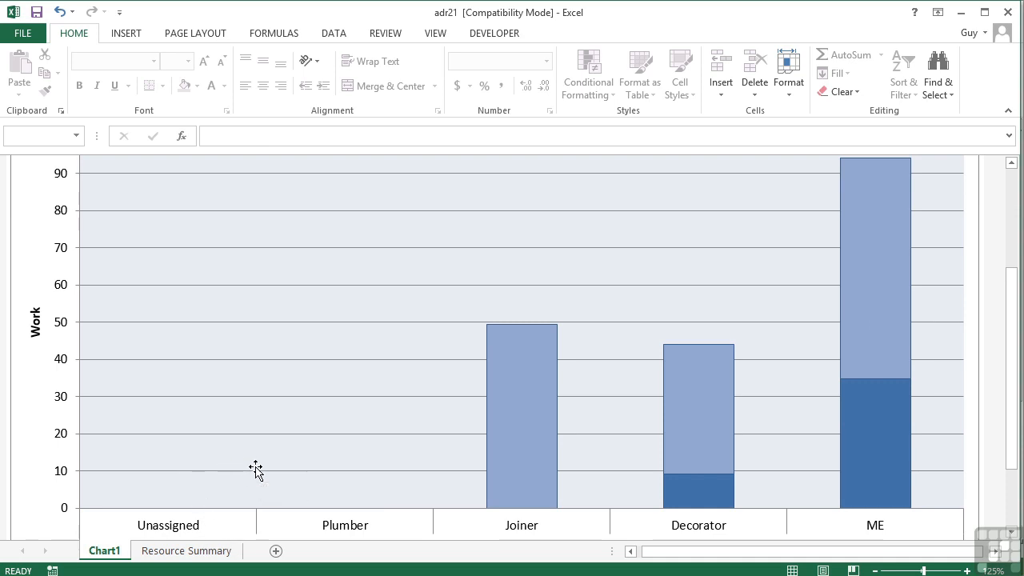
# Step: Inspect the actual and remaining work pivot table on the Resource Summary sheet, and return to the Chart1 sheet to review the chart
pyautogui.click(185, 550)
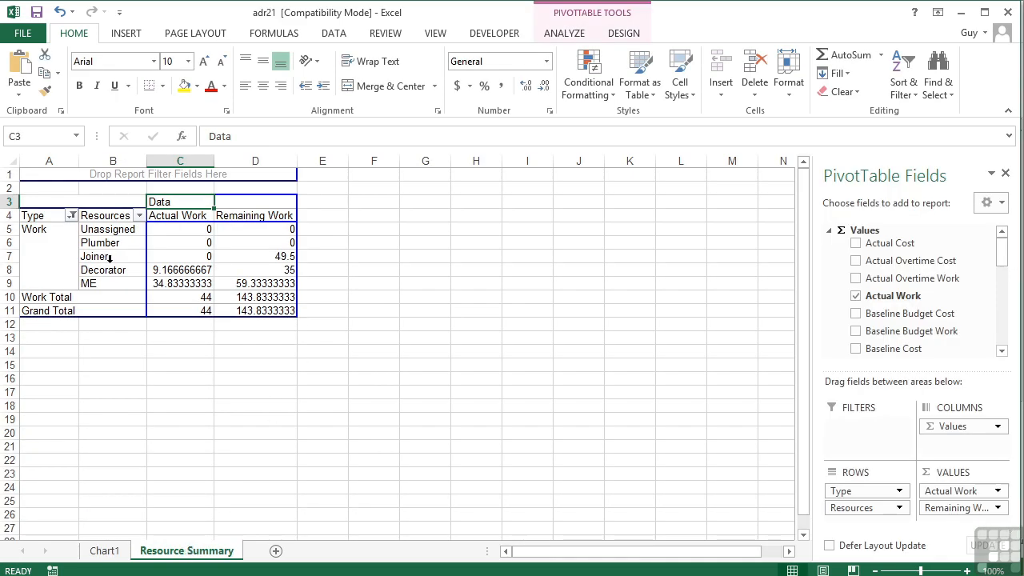
pyautogui.moveTo(152, 306)
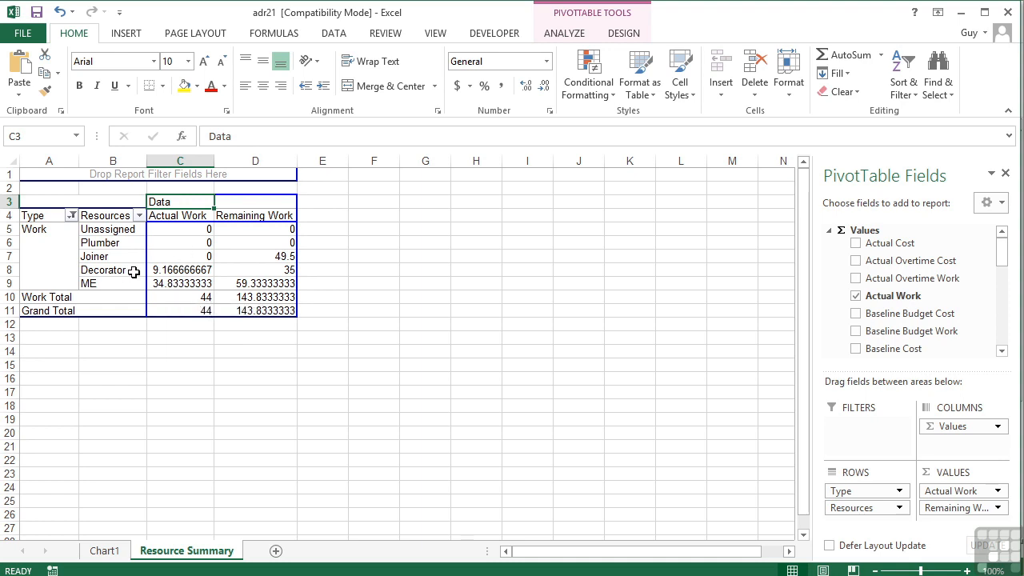
pyautogui.click(111, 550)
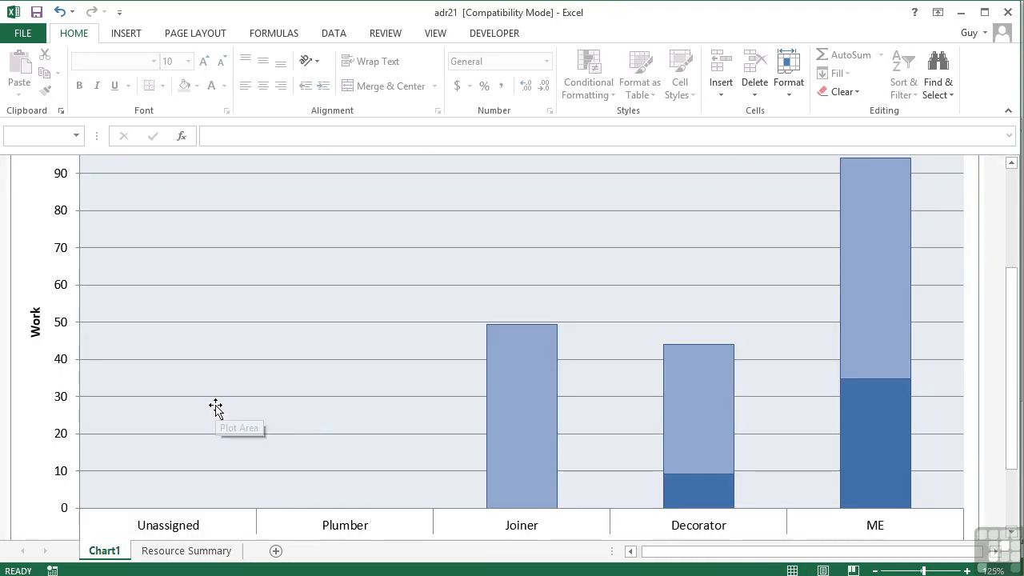
pyautogui.scroll(3, 216, 408)
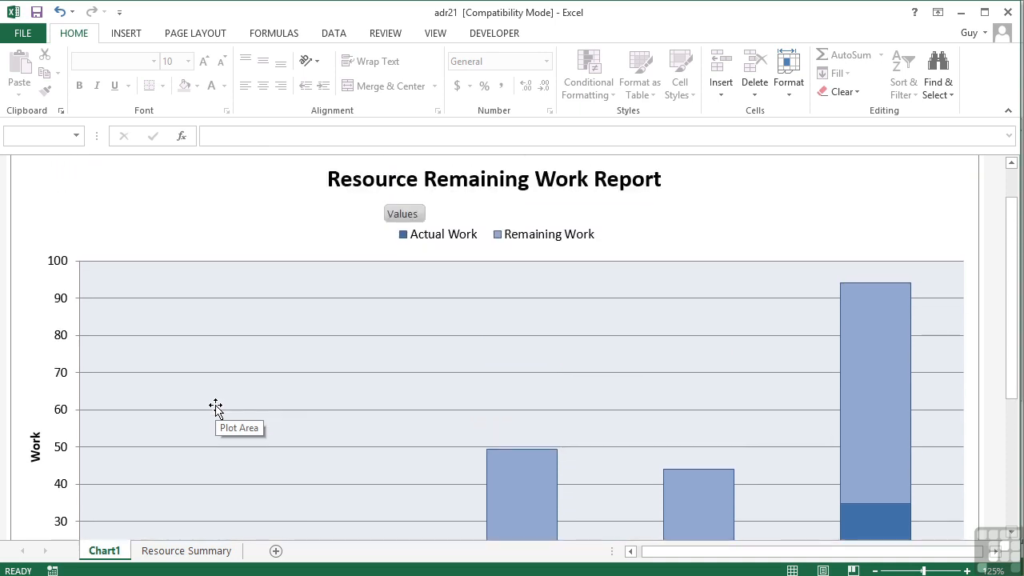
pyautogui.scroll(-3, 214, 408)
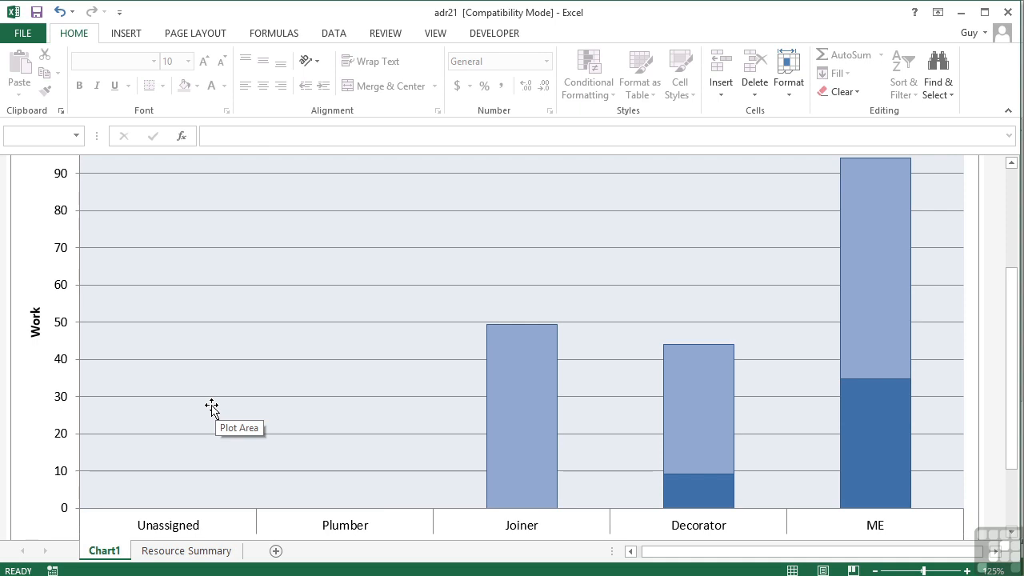
# Step: Switch back to Microsoft Project and close the Visual Reports dialog
pyautogui.hotkey('alt', 'Tab')
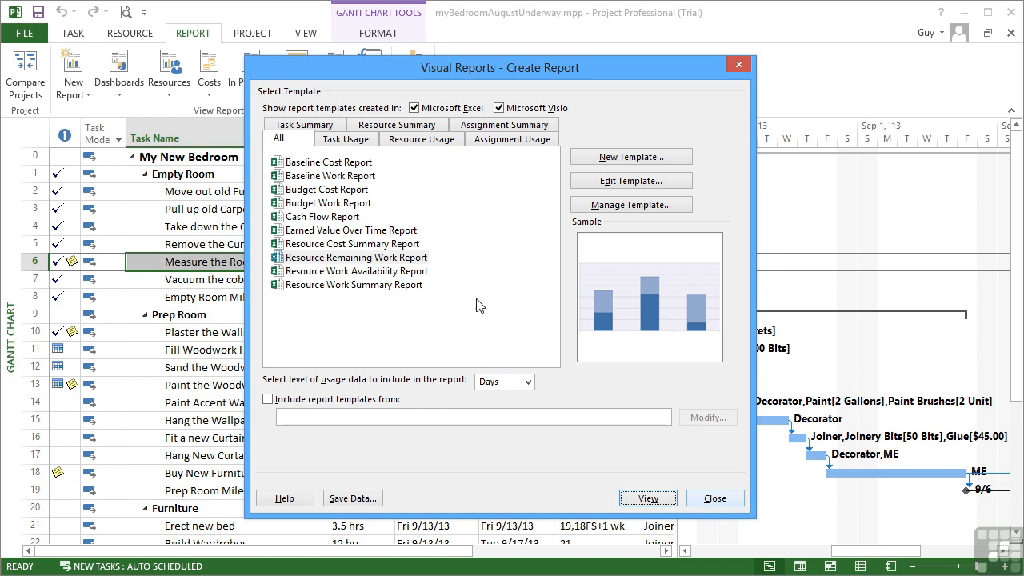
pyautogui.click(715, 499)
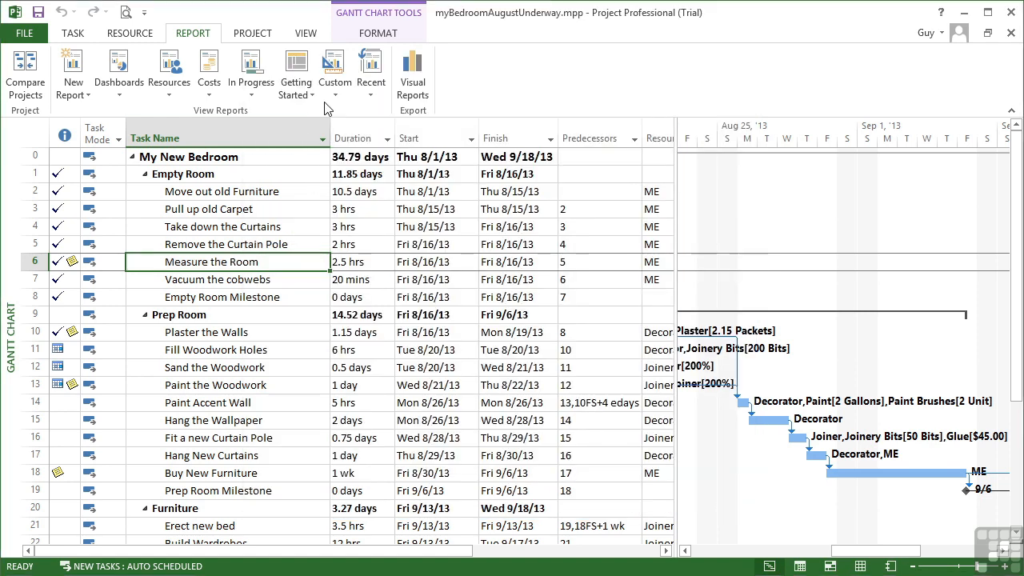